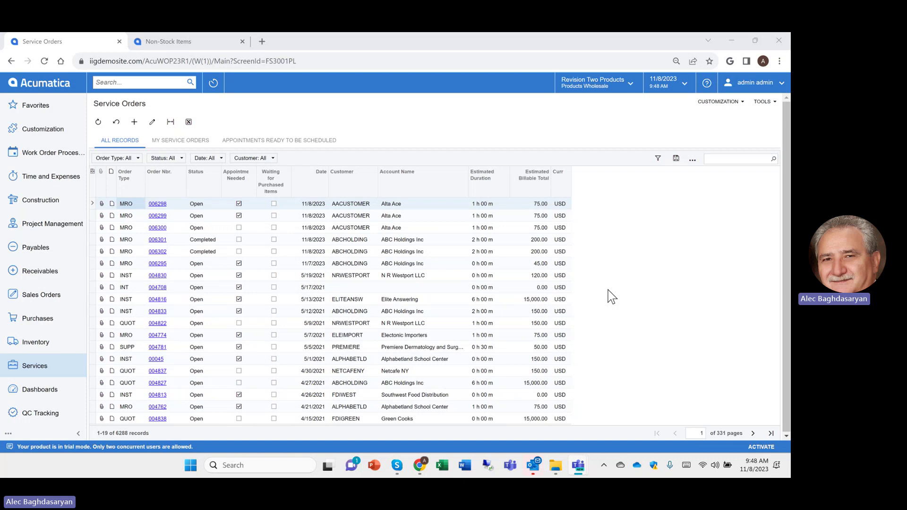
- Review the QC required setting and the assigned QC codes of the non-stock item GSPHOSEREPAIR
click(170, 38)
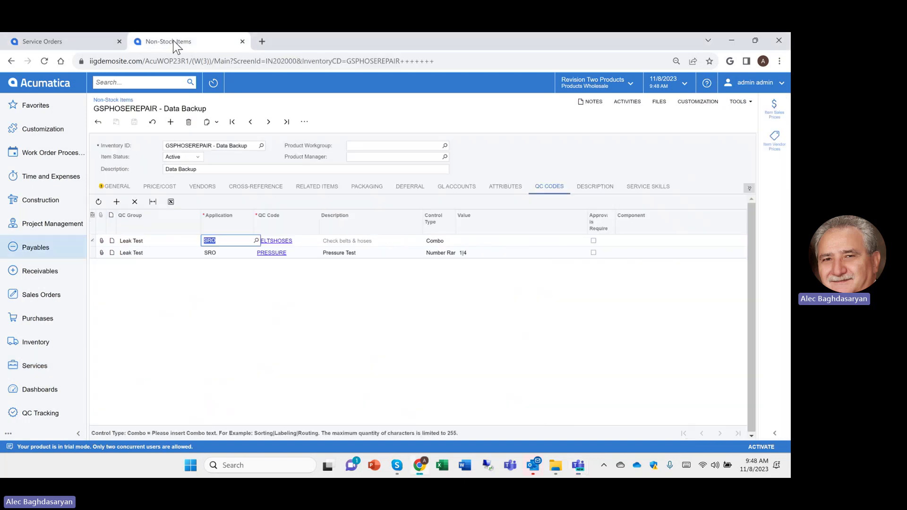
click(118, 188)
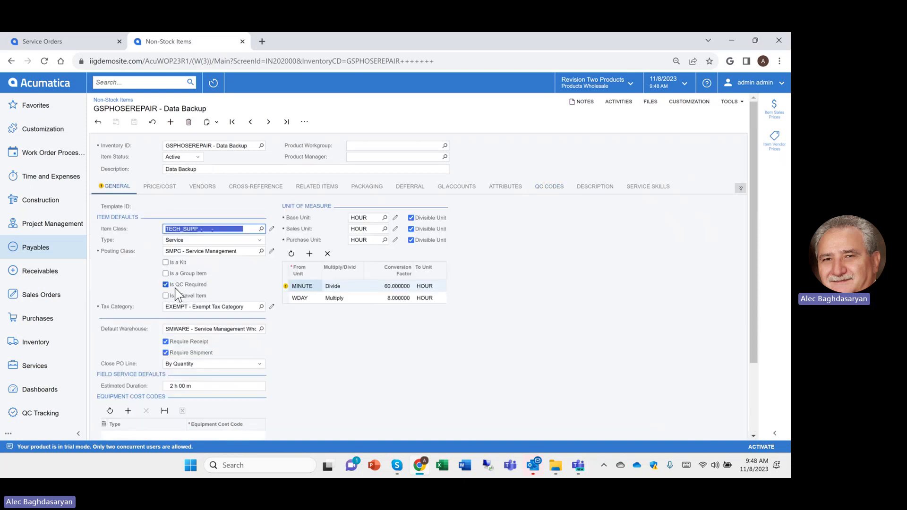
click(552, 196)
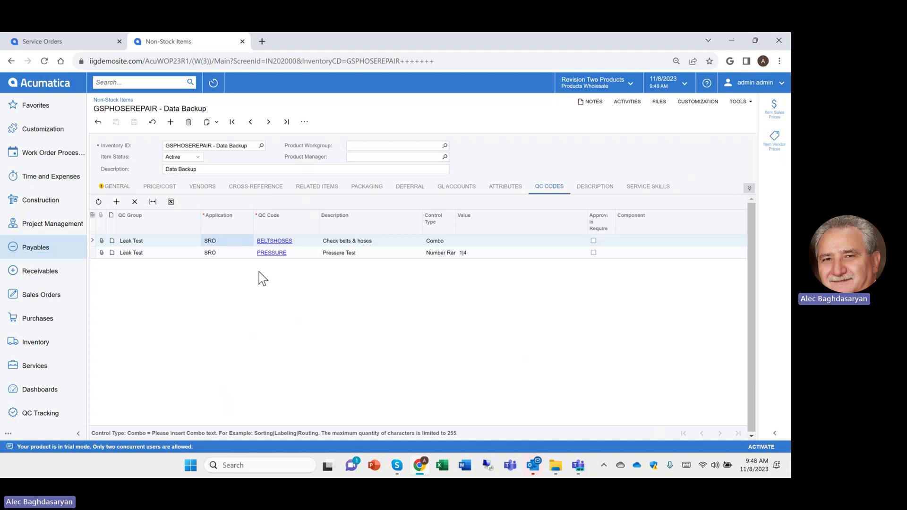
- Change the description of non-stock item GSPHOSEREPAIR to Hose Repair and save the item
click(208, 169)
key(BackSpace)
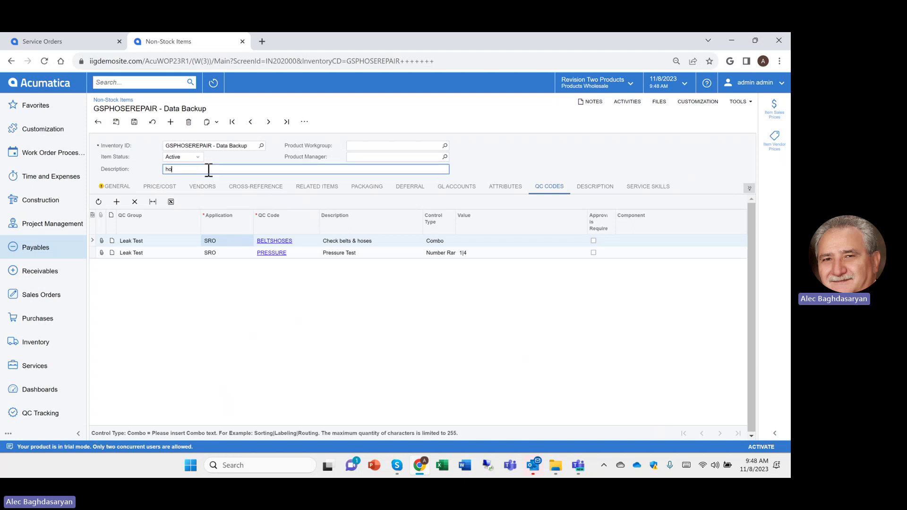
key(BackSpace)
key(BackSpace)
key(BackSpace)
key(BackSpace)
key(BackSpace)
key(BackSpace)
key(Tab)
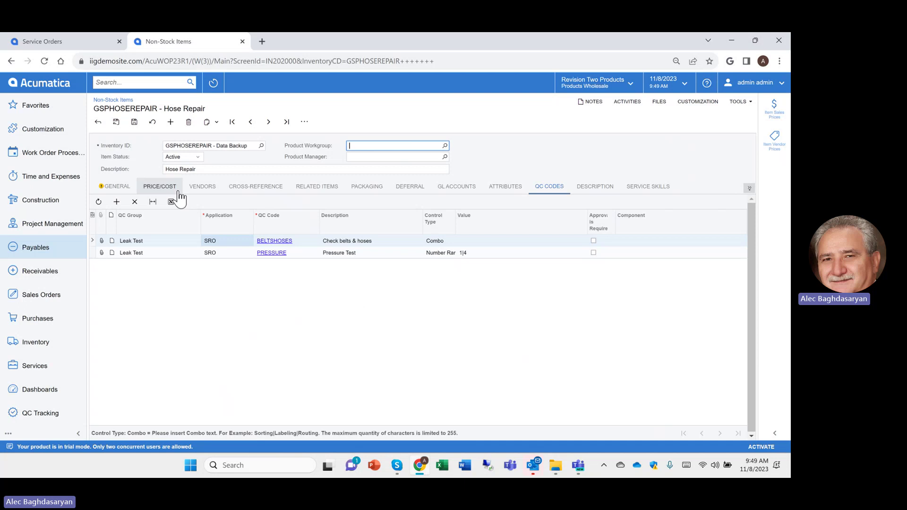
click(134, 123)
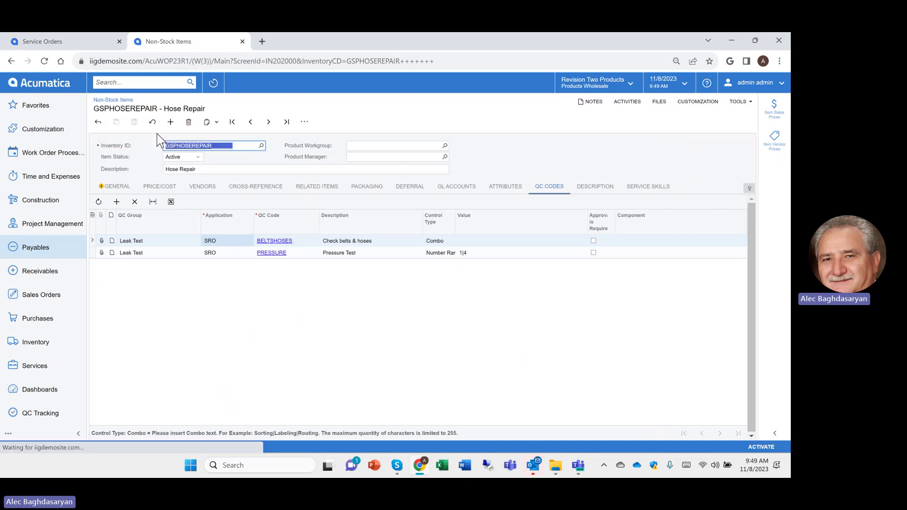
- Open stock item GSP2540 and review its QC required setting and assigned QC codes
click(65, 350)
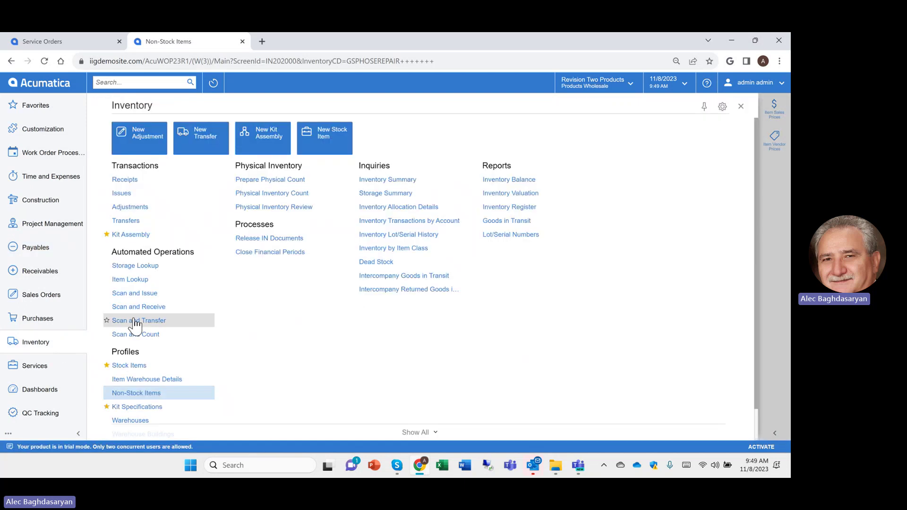
click(146, 367)
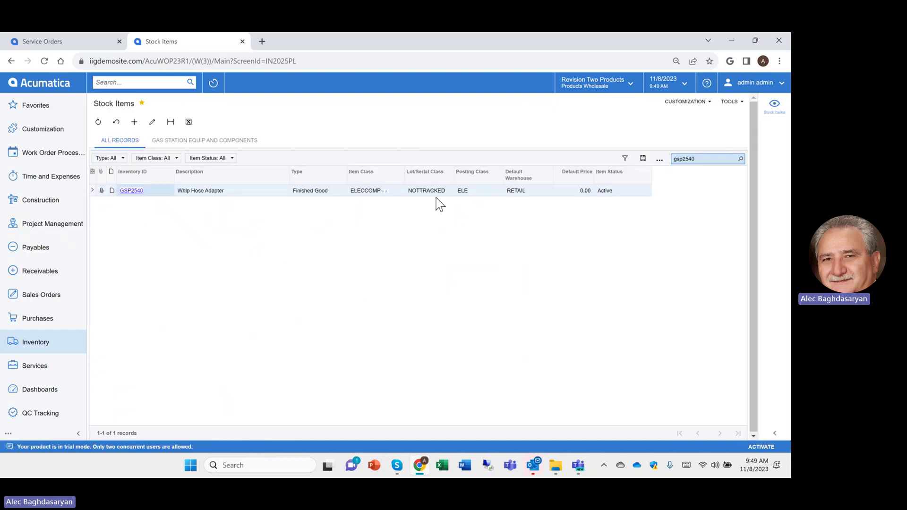
click(131, 191)
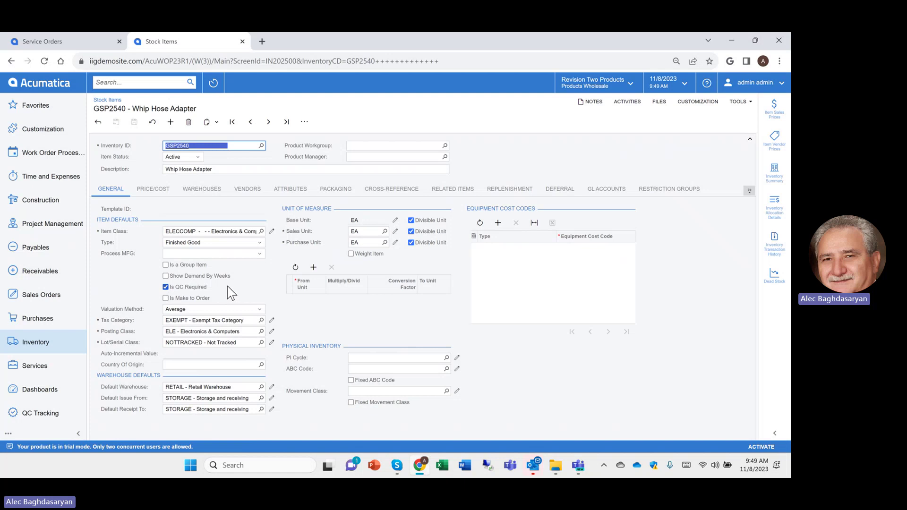
click(749, 191)
click(737, 200)
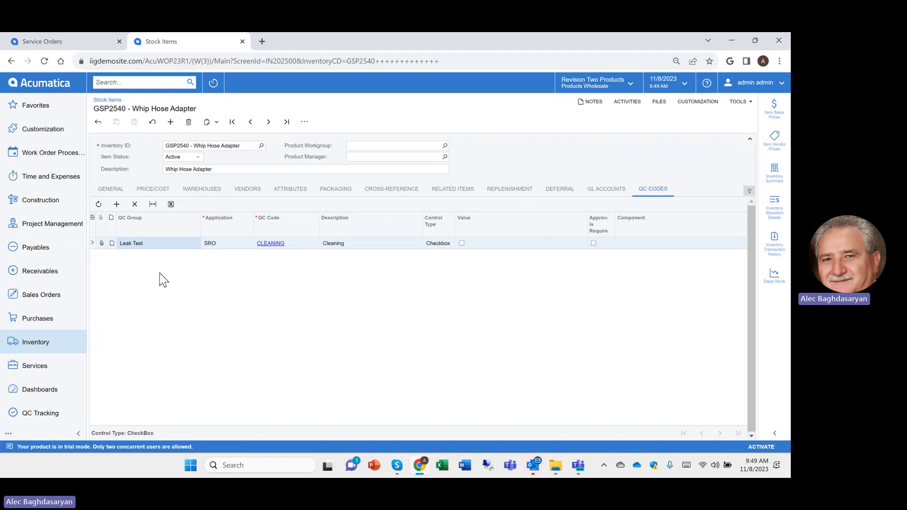
- Start a new MRO service order for customer ABCHOLDING
click(58, 41)
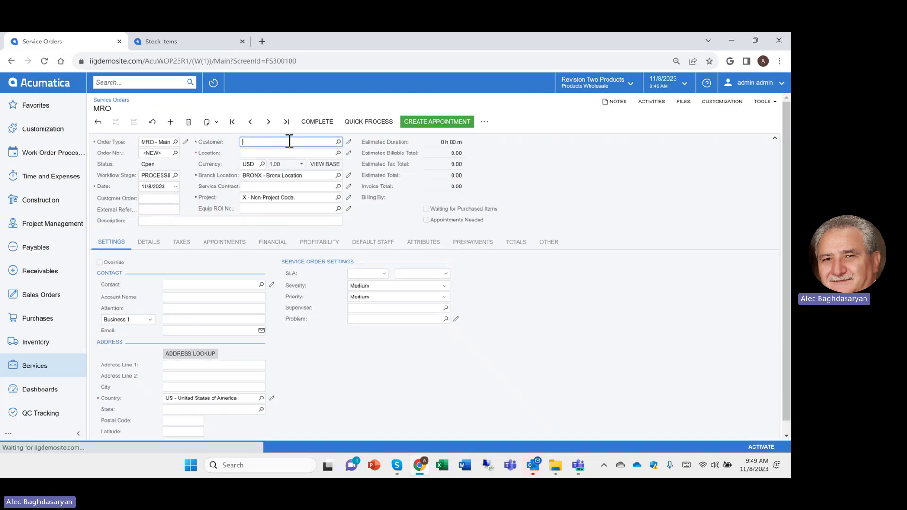
text(abc)
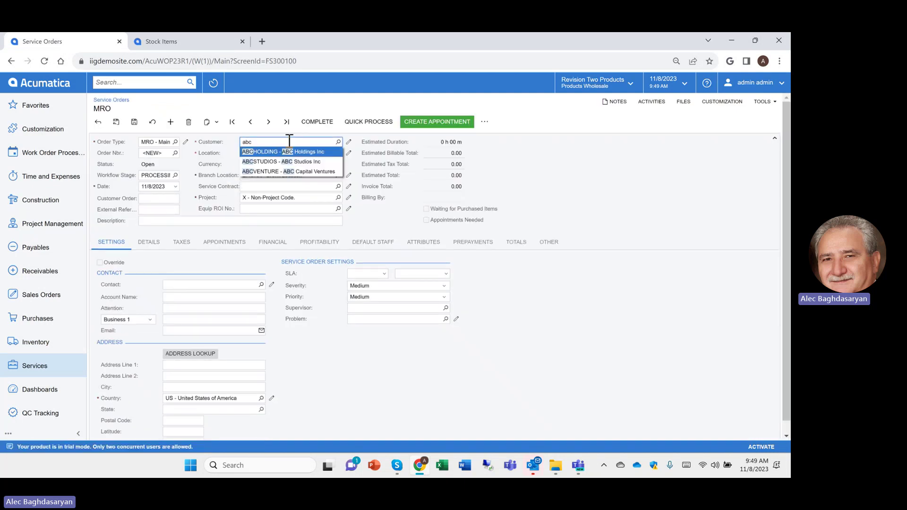
key(Return)
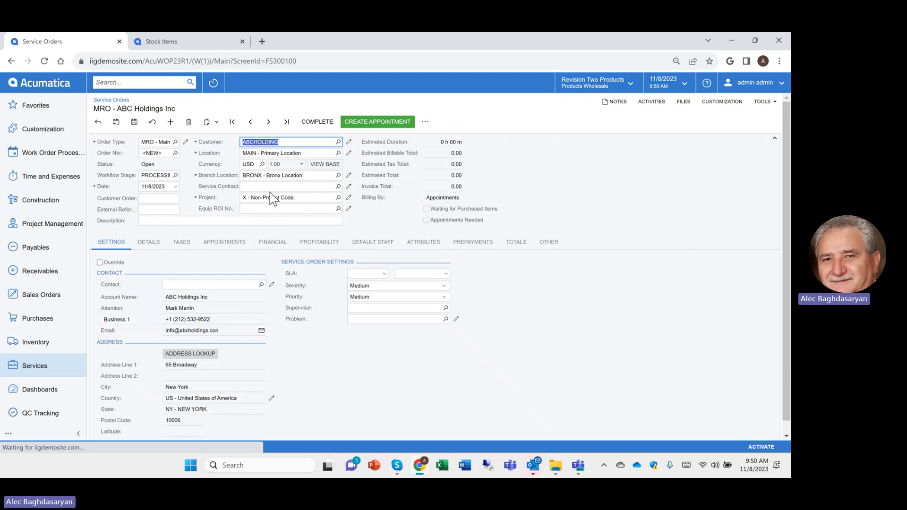
- Add a detail line of type Inventory Item for item GSP2540 to the service order
click(156, 246)
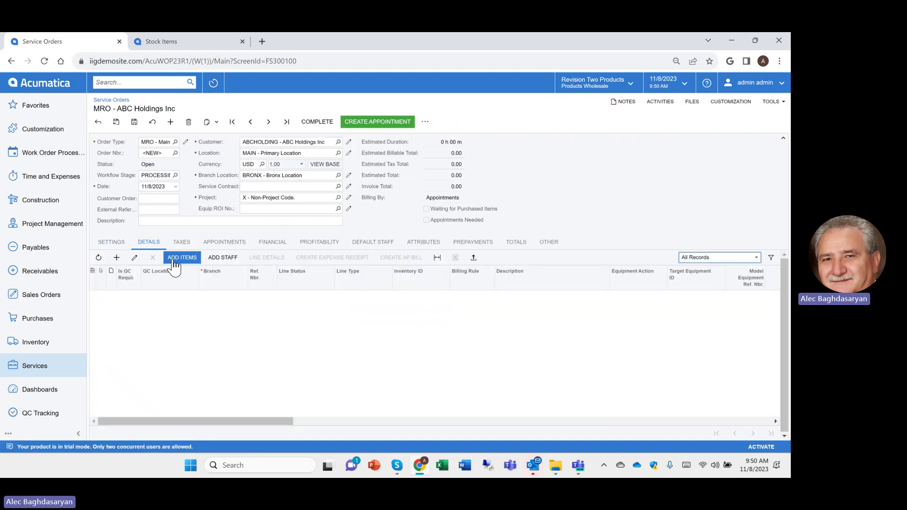
click(116, 258)
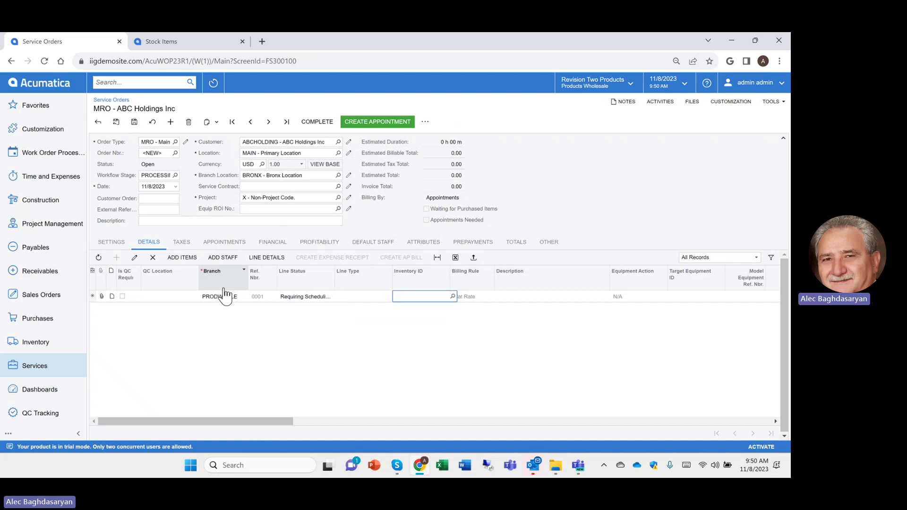
click(357, 297)
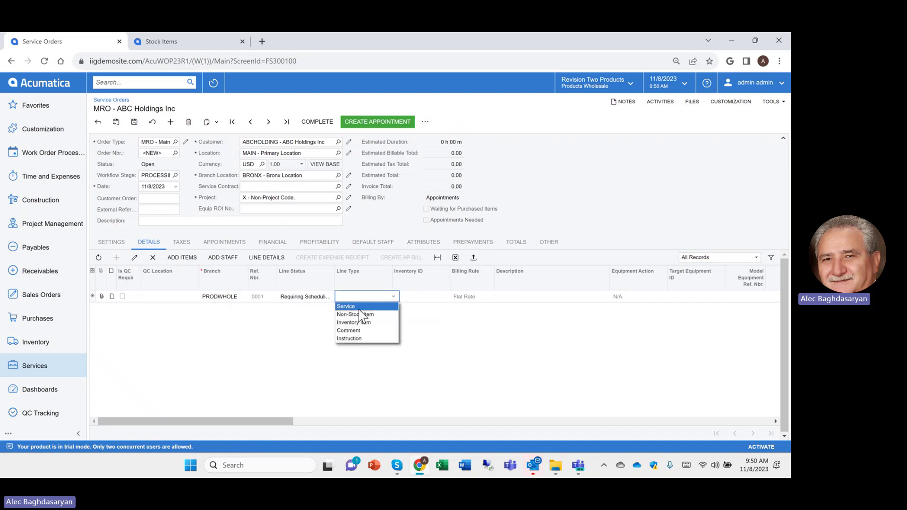
click(362, 323)
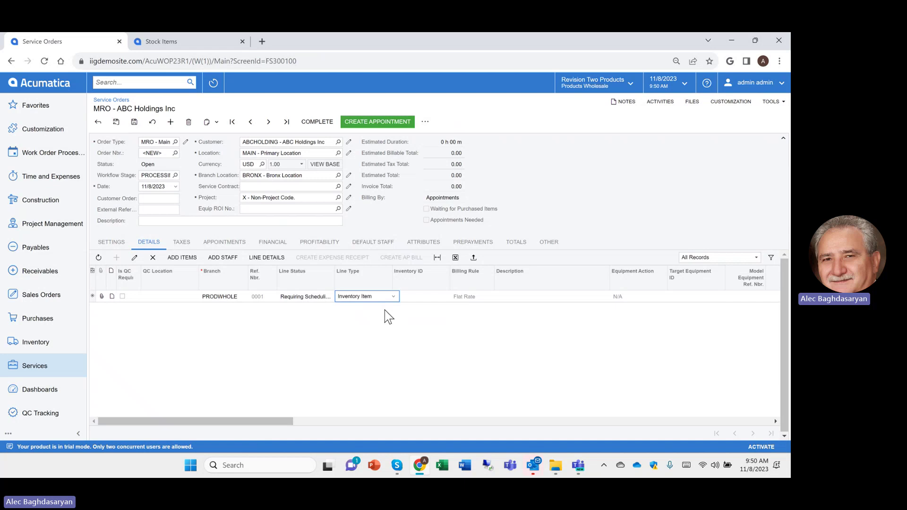
click(410, 295)
text(gsp250)
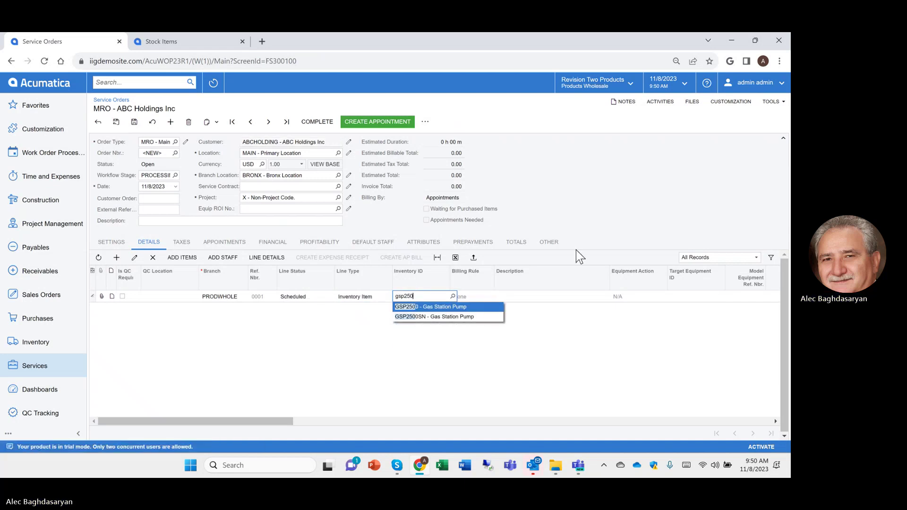
key(BackSpace)
text(40)
key(Tab)
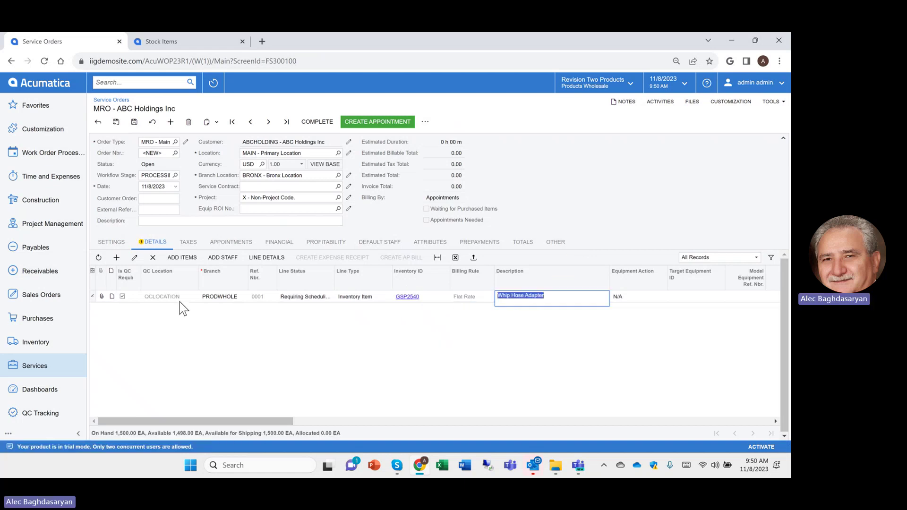
click(517, 319)
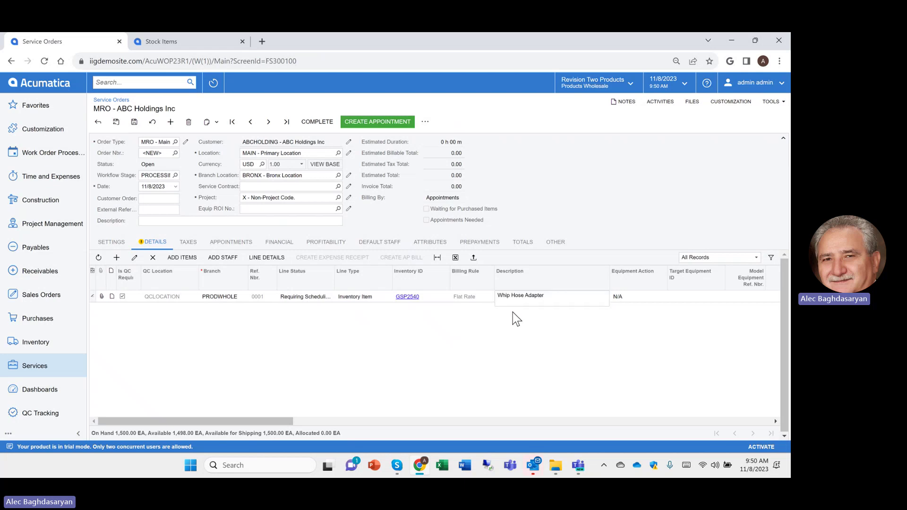
click(642, 299)
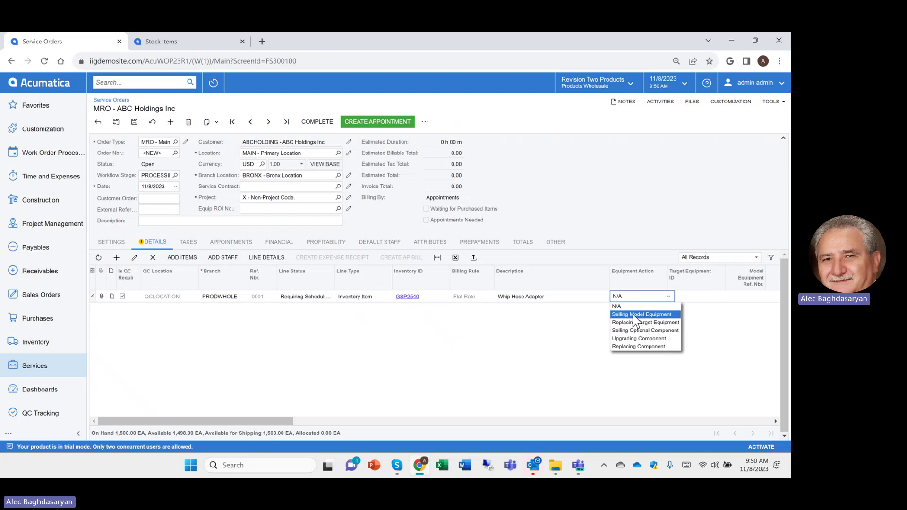
click(588, 319)
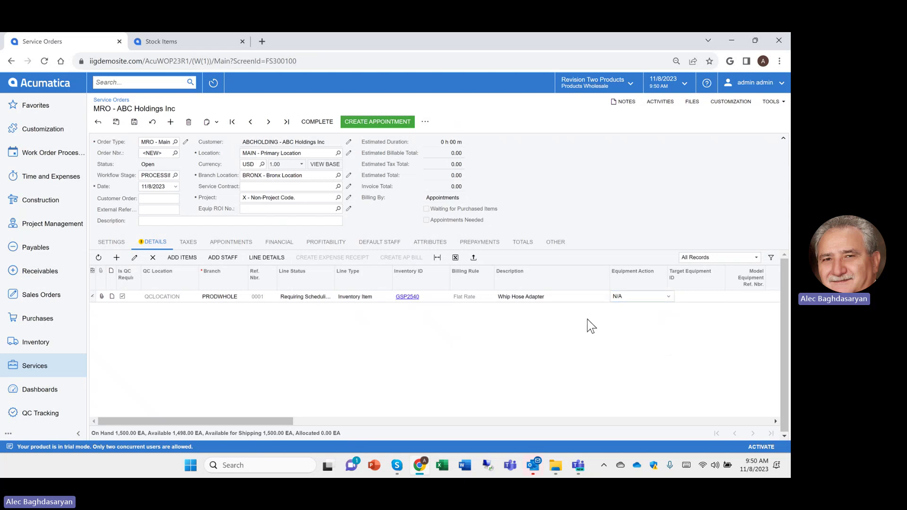
key(Tab)
key(Tab)
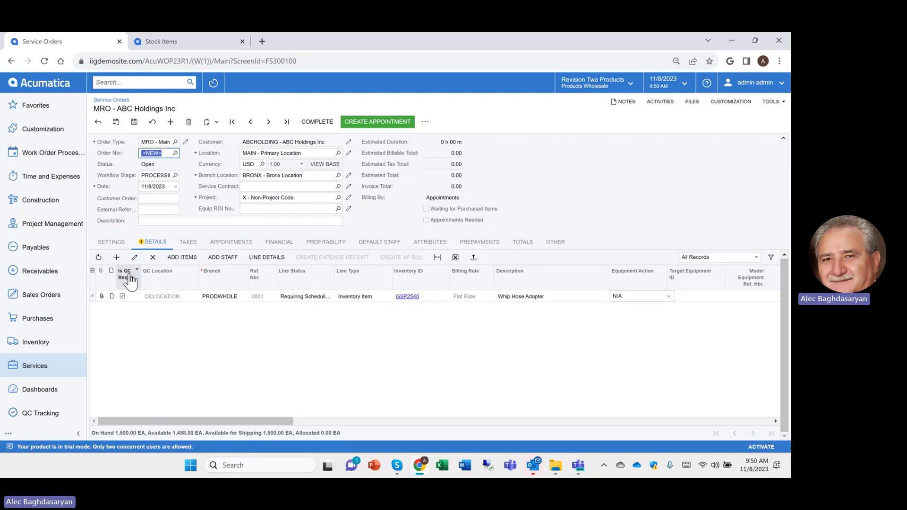
- Add a second detail line of type Service for GSPHOSEREPAIR and save the service order
click(117, 259)
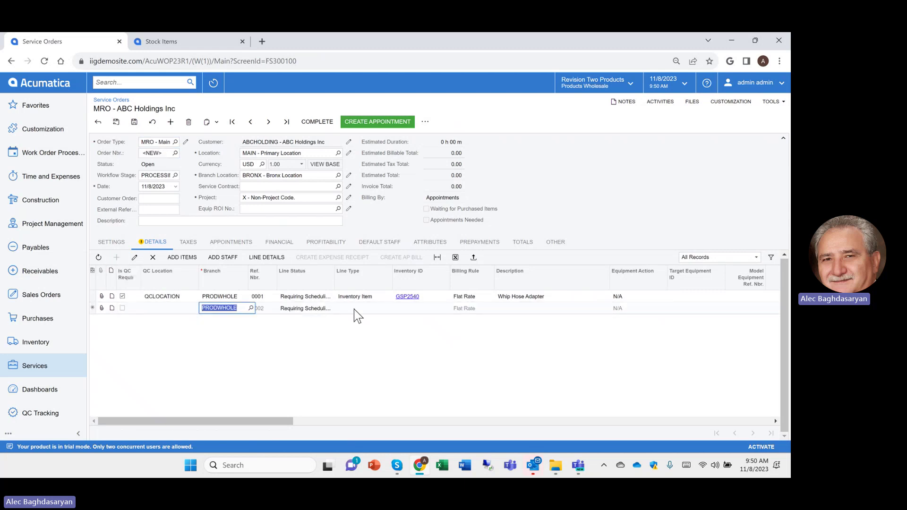
click(353, 308)
click(350, 318)
click(410, 310)
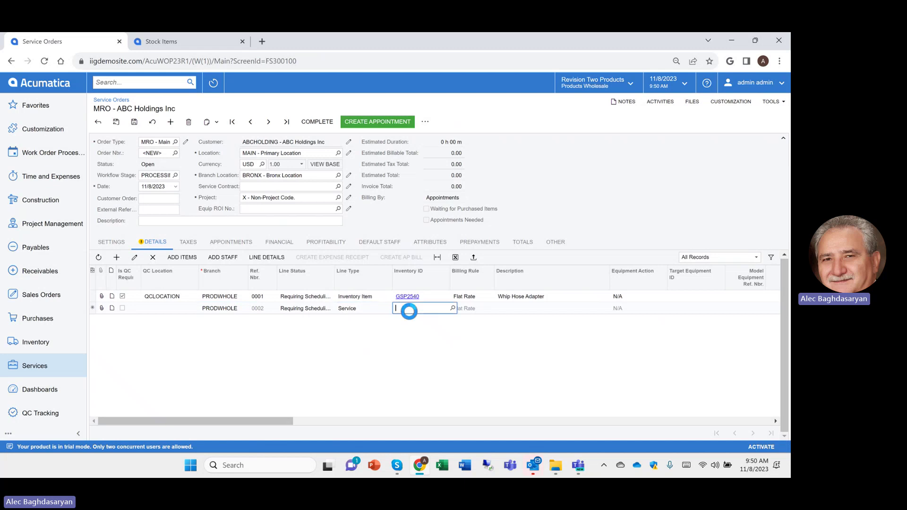
text(sspho)
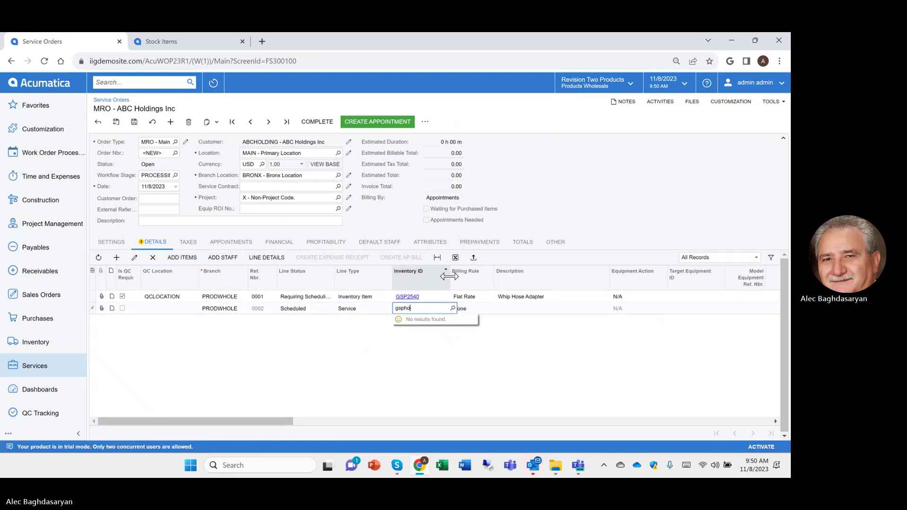
click(453, 320)
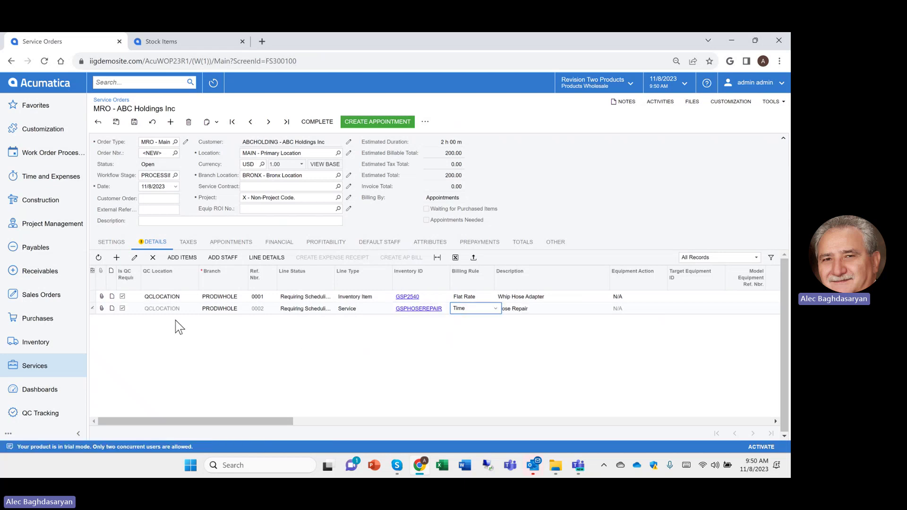
click(135, 123)
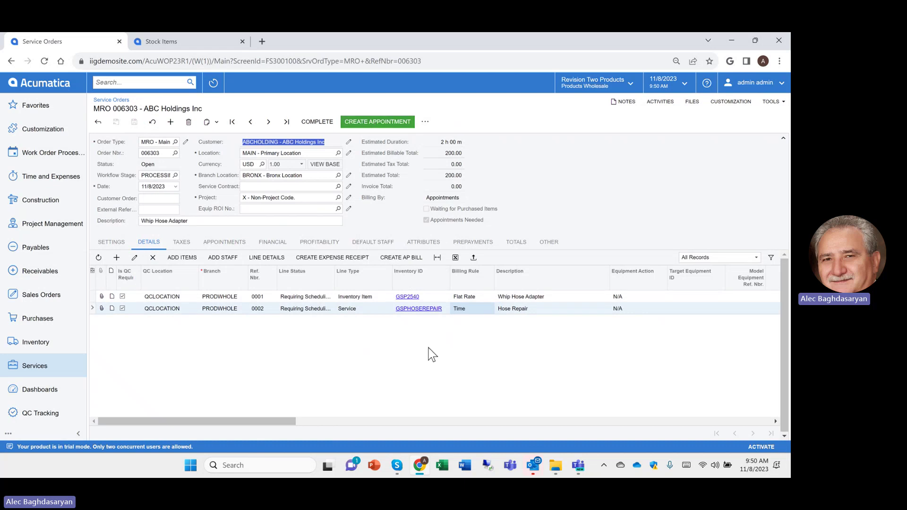
- Create an appointment from the service order, assign the last listed employee as its staff member, and save it
click(379, 124)
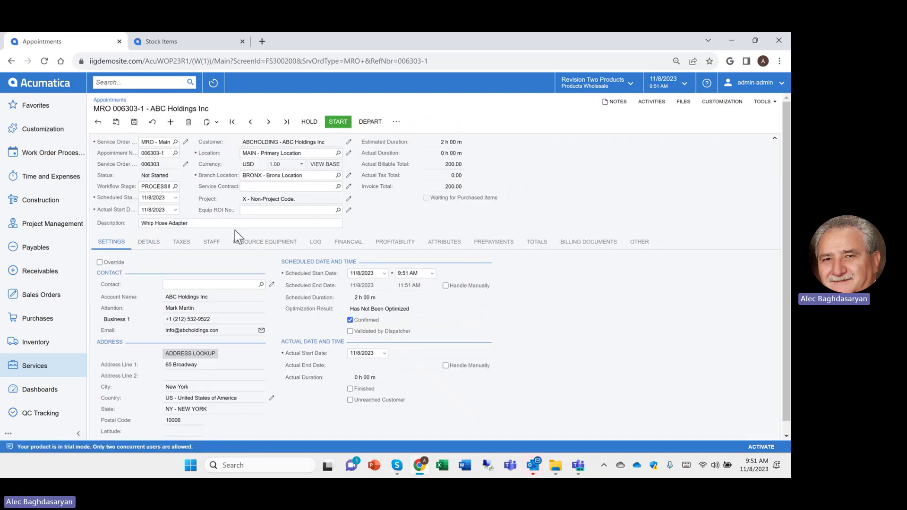
click(214, 243)
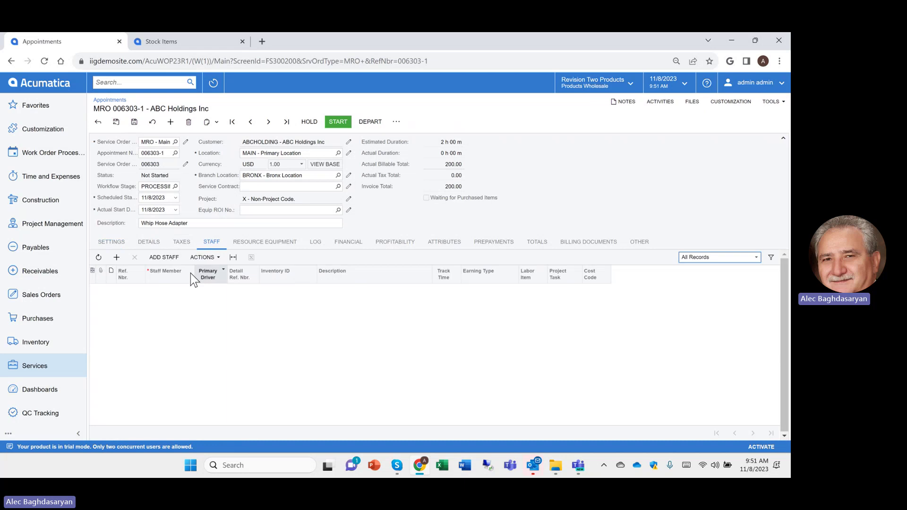
click(164, 258)
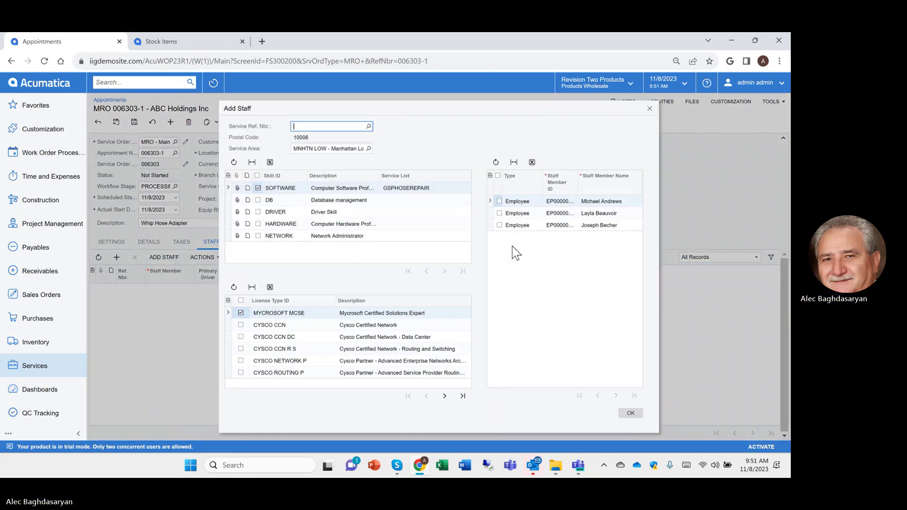
click(500, 226)
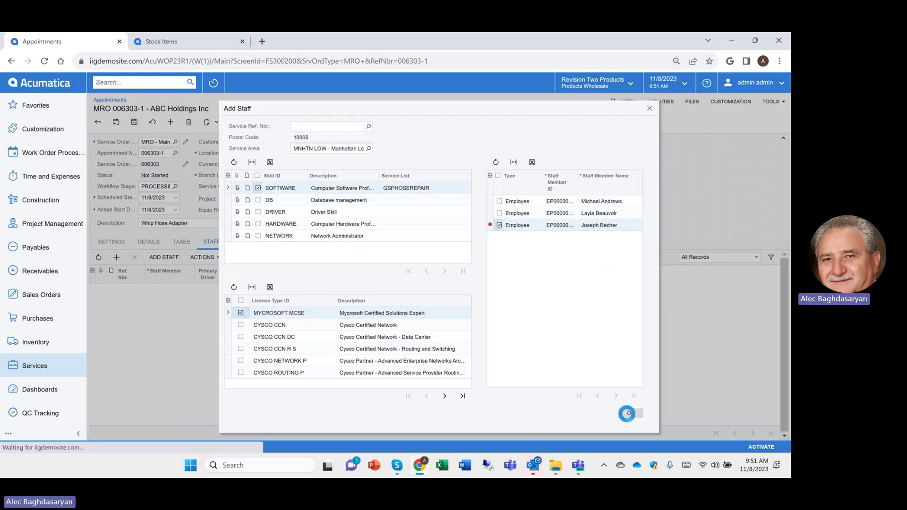
right_click(627, 415)
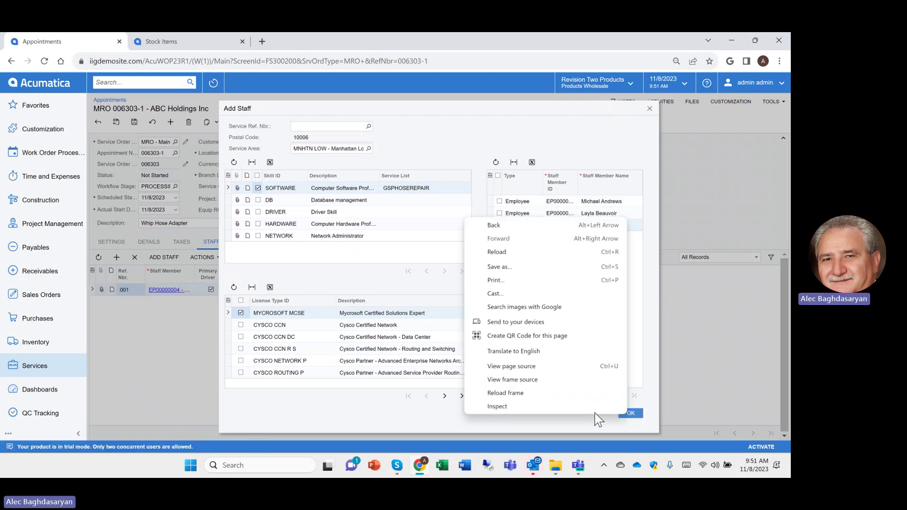
click(638, 419)
click(639, 414)
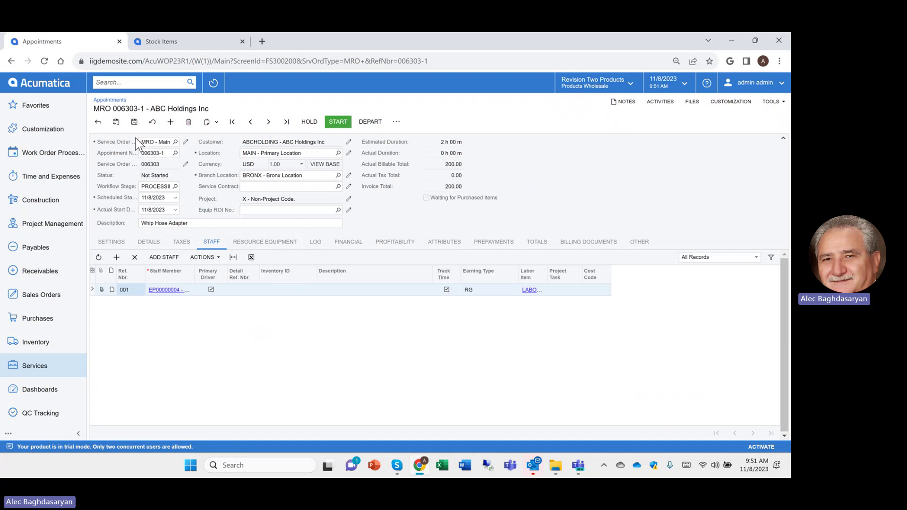
click(135, 124)
- Start Travel logging for the assigned staff member and start the appointment
click(203, 257)
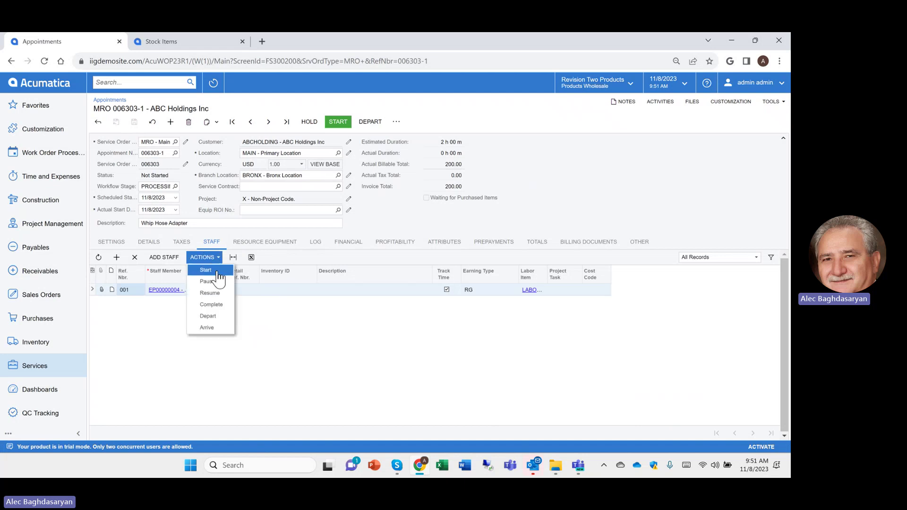
click(216, 269)
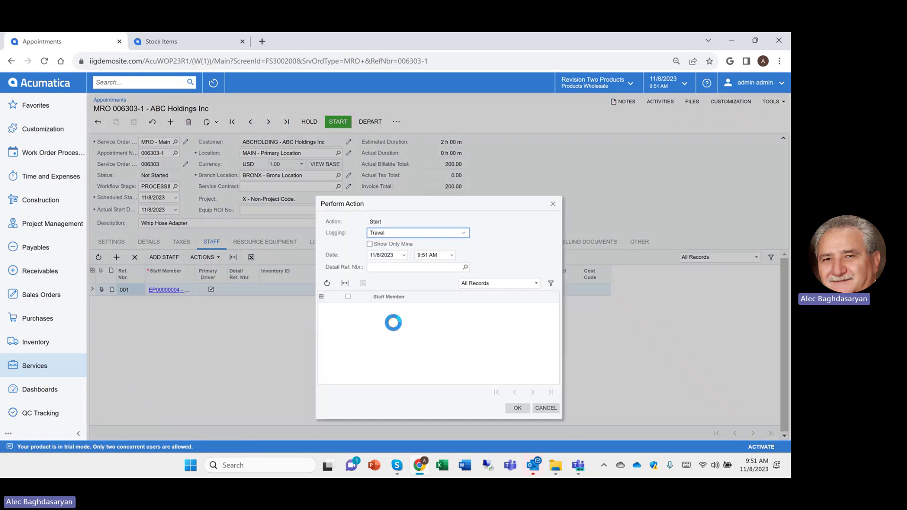
click(517, 408)
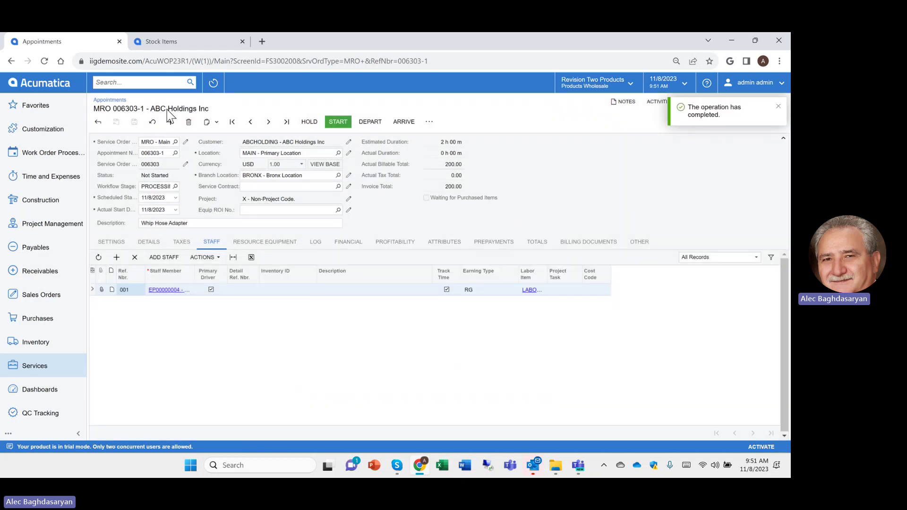
click(203, 257)
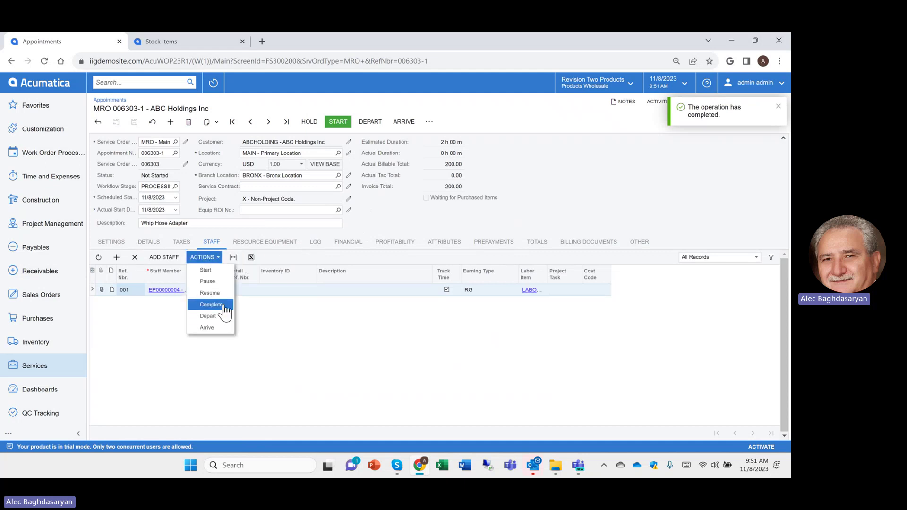
click(338, 122)
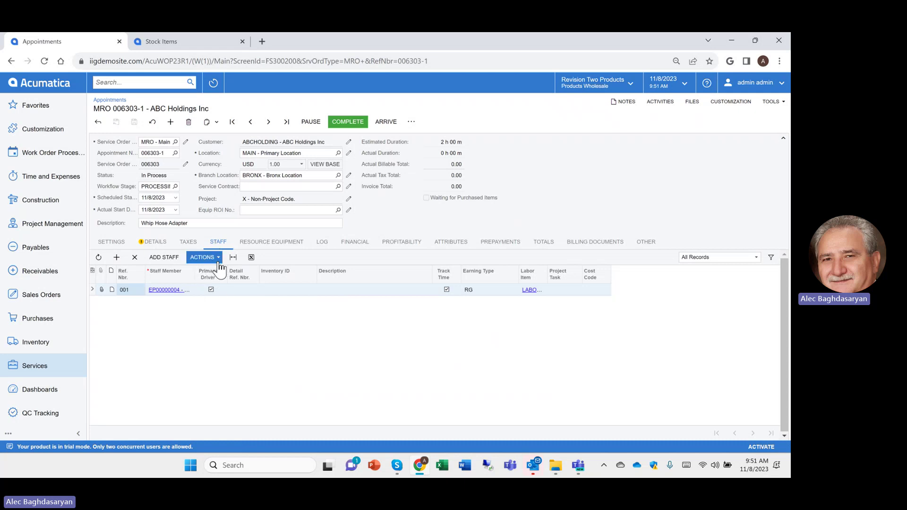
- Complete the staff's in-process Service log line for GSPHOSEREPAIR with an end time of 3:00 PM
click(207, 257)
click(212, 305)
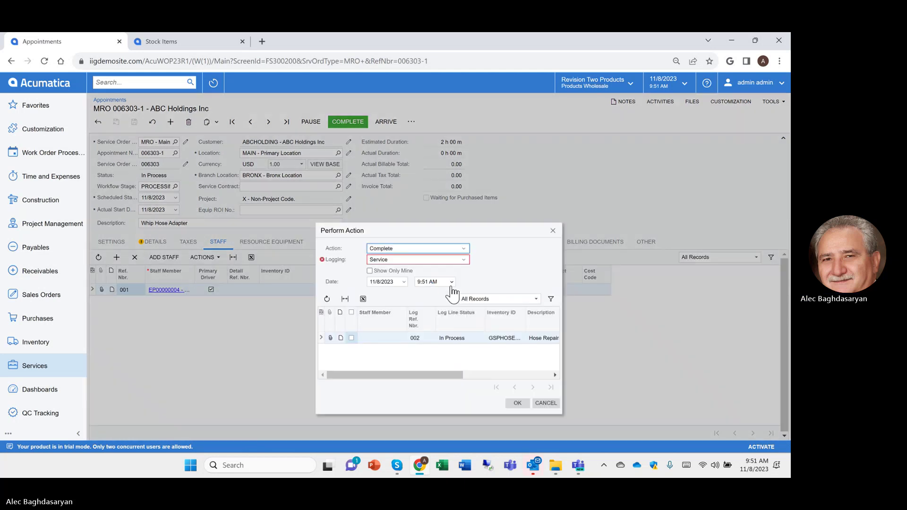
click(352, 338)
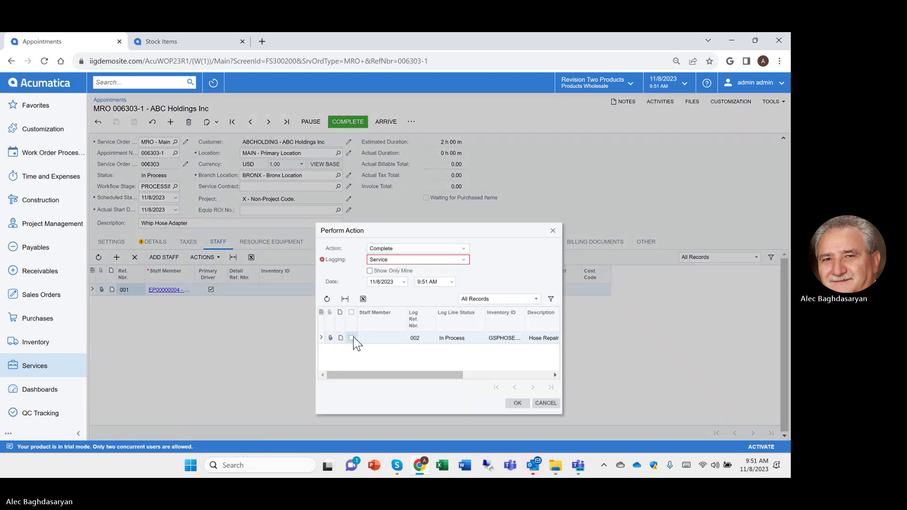
click(452, 282)
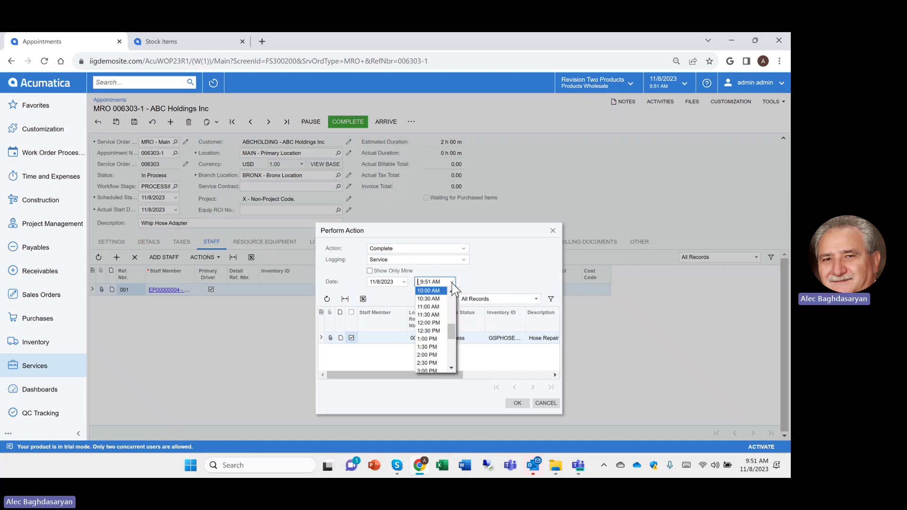
click(428, 371)
click(518, 404)
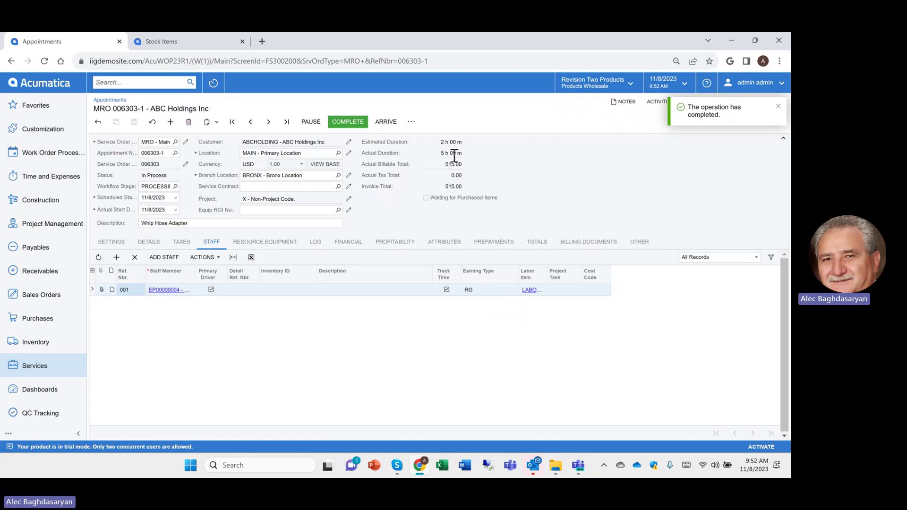
- Try to complete the appointment and save its changes
click(354, 123)
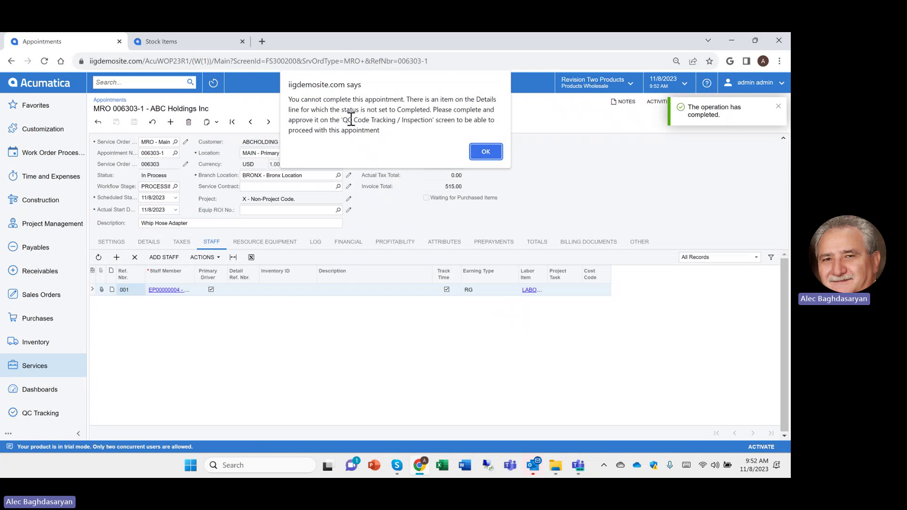
click(483, 152)
click(44, 414)
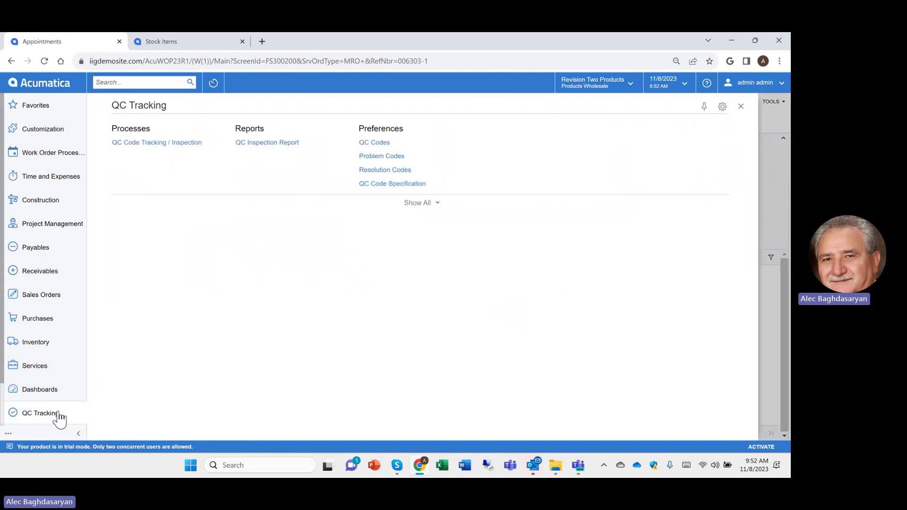
click(156, 144)
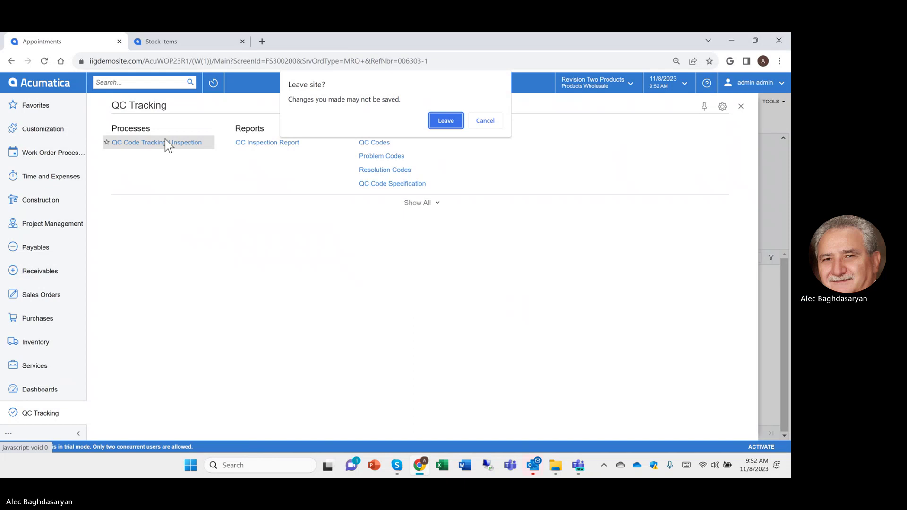
click(487, 121)
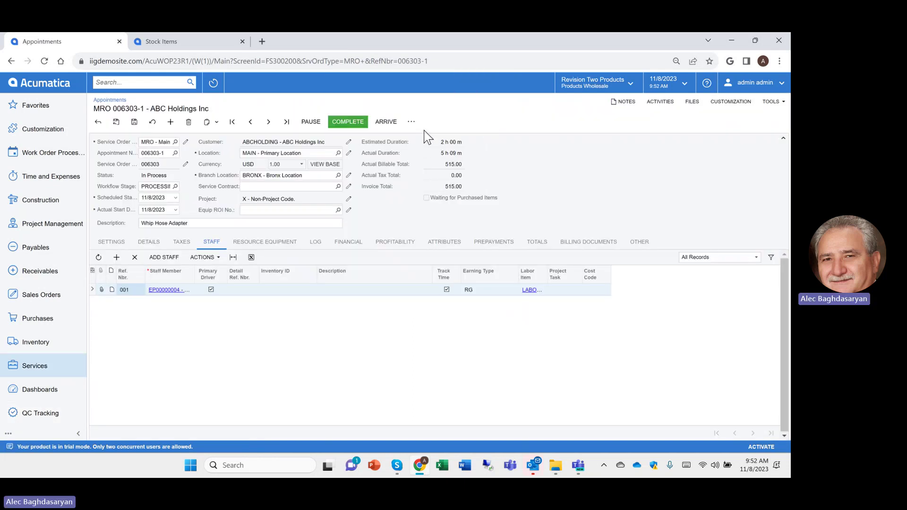
click(134, 121)
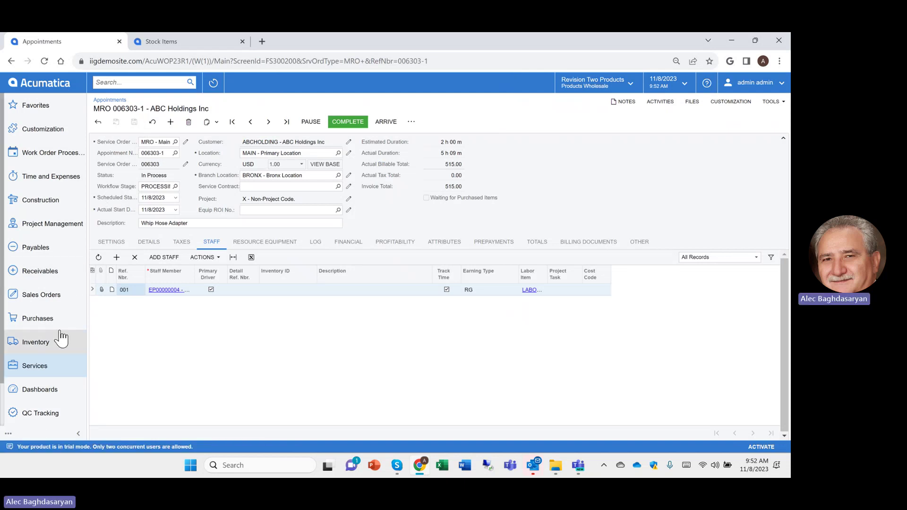
- Open QC Code Tracking / Inspection and filter the inspection lines to the Service Order application
click(58, 412)
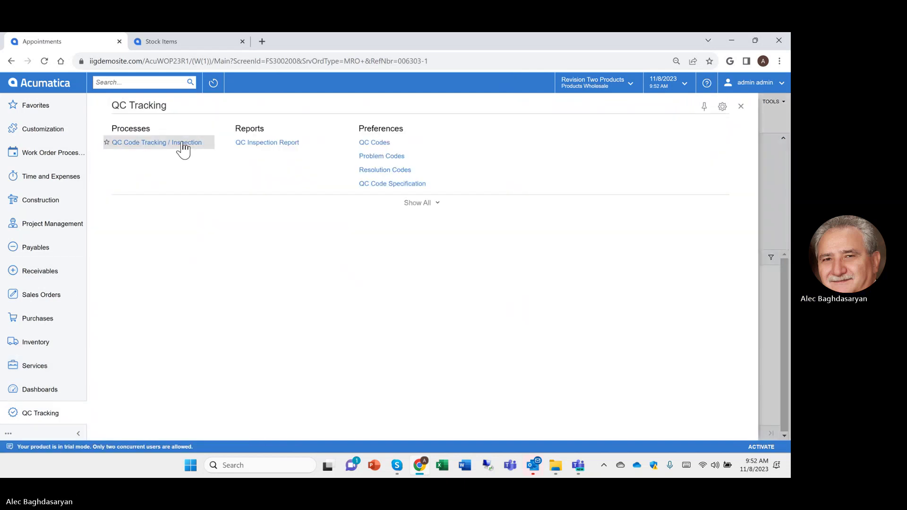
click(183, 144)
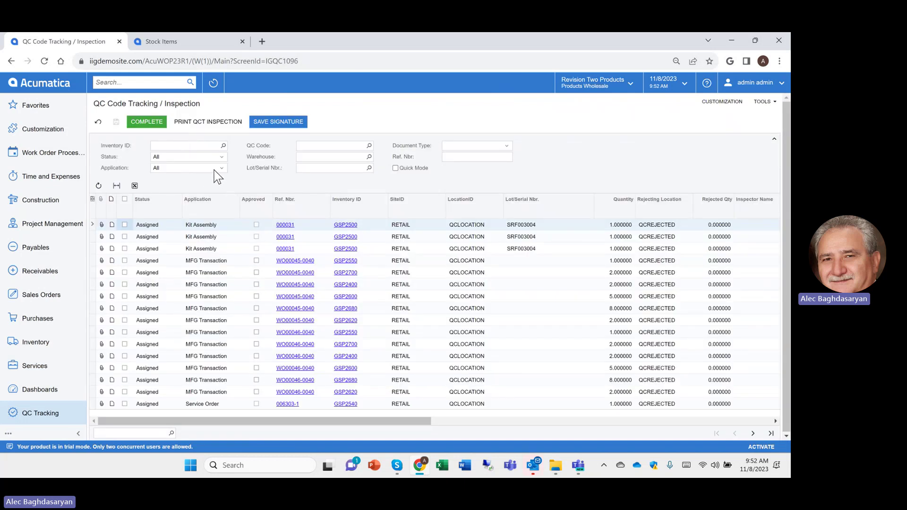
click(215, 170)
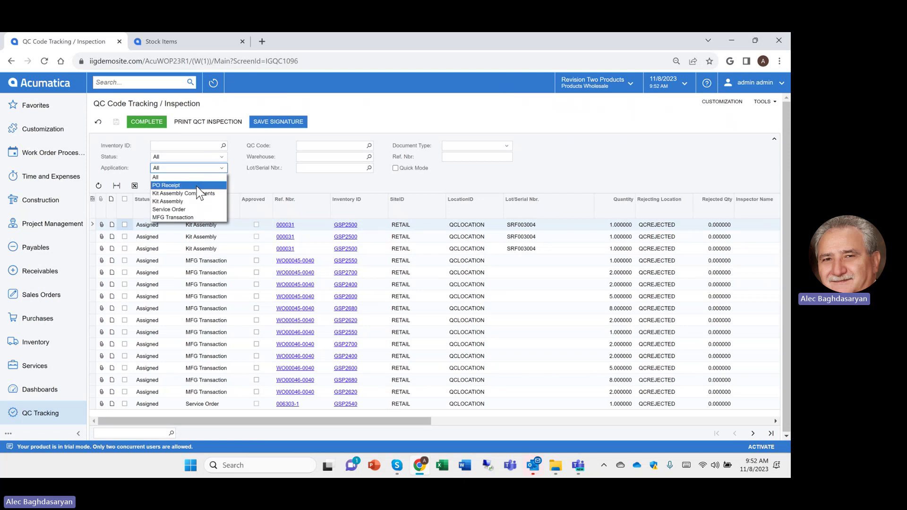
click(203, 210)
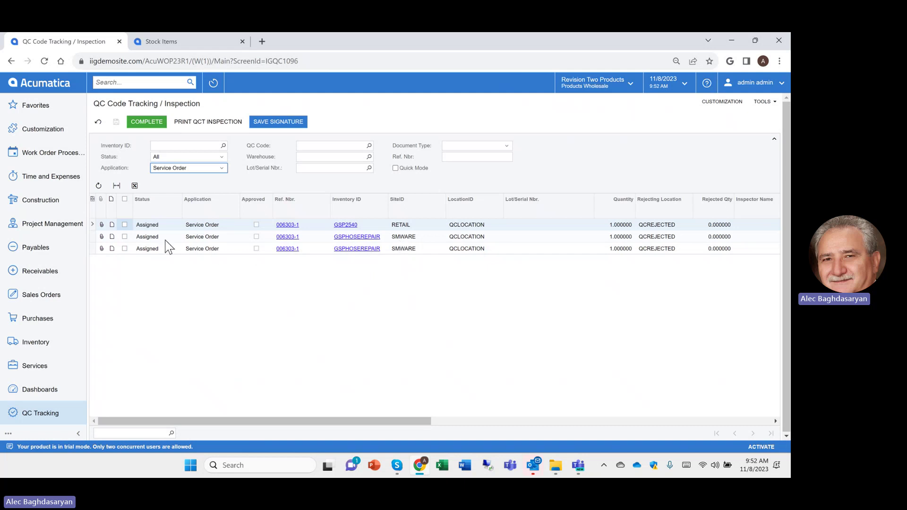
click(145, 227)
click(145, 227)
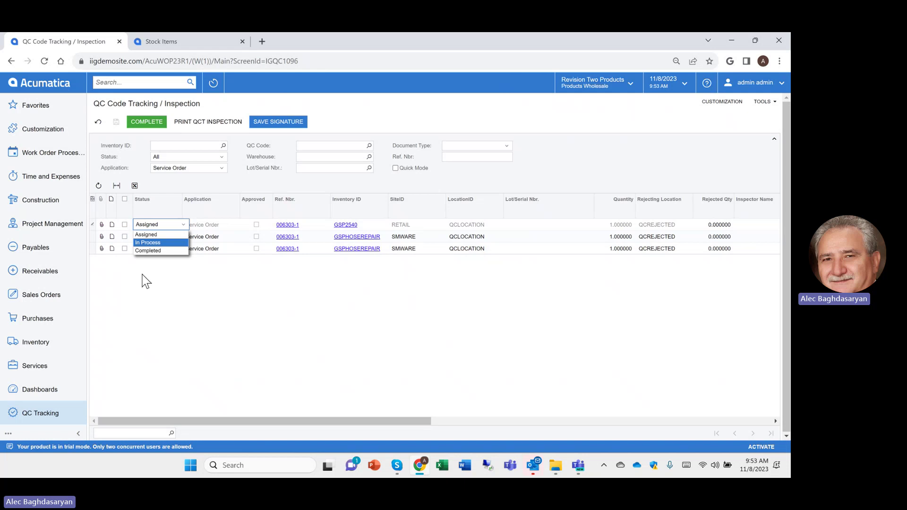
click(109, 237)
click(111, 237)
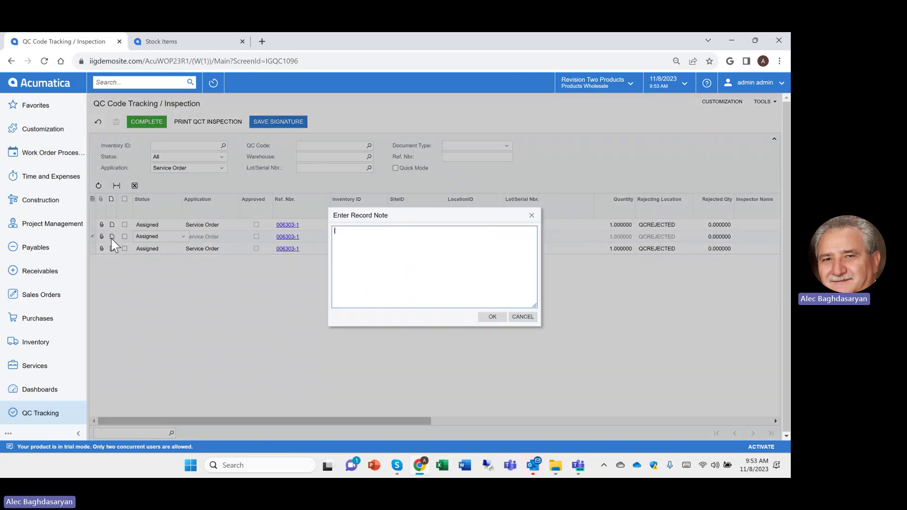
click(522, 317)
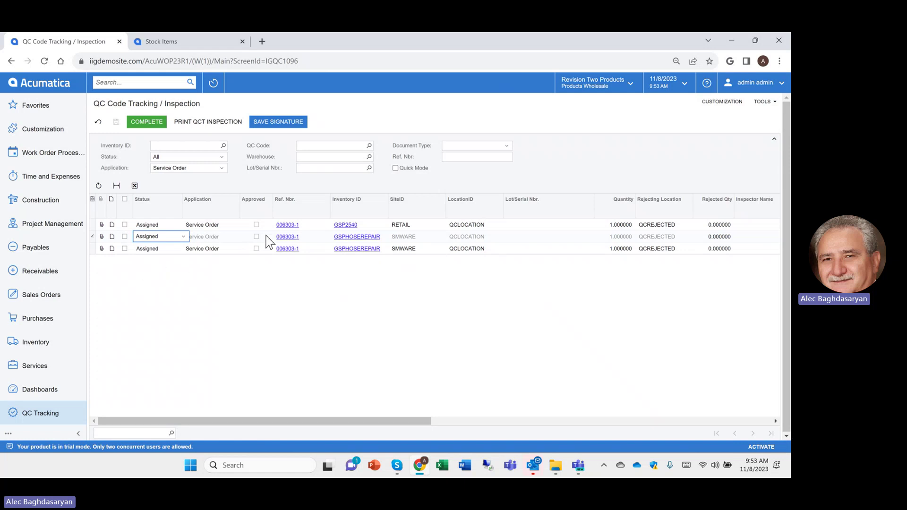
- Mark the GSP2540 line and both GSPHOSEREPAIR inspection lines as completed using Quick Mode, and save the signature
click(398, 167)
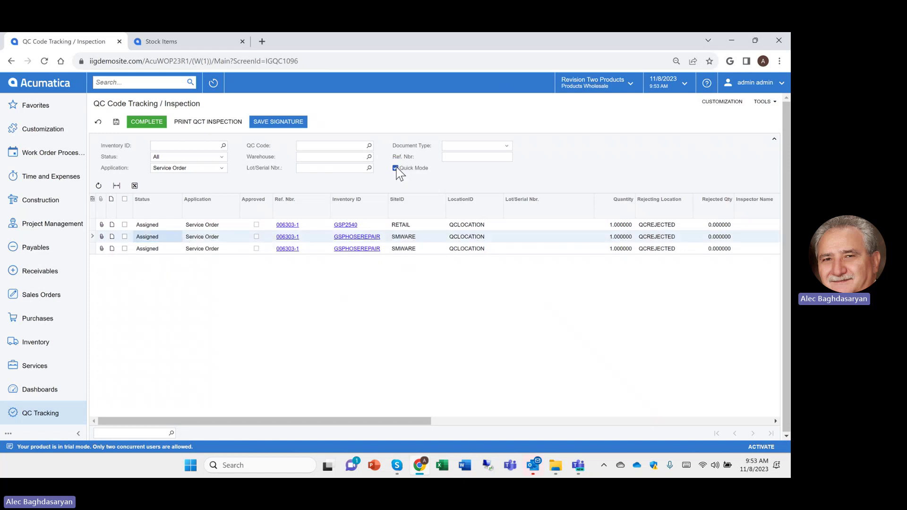
click(125, 225)
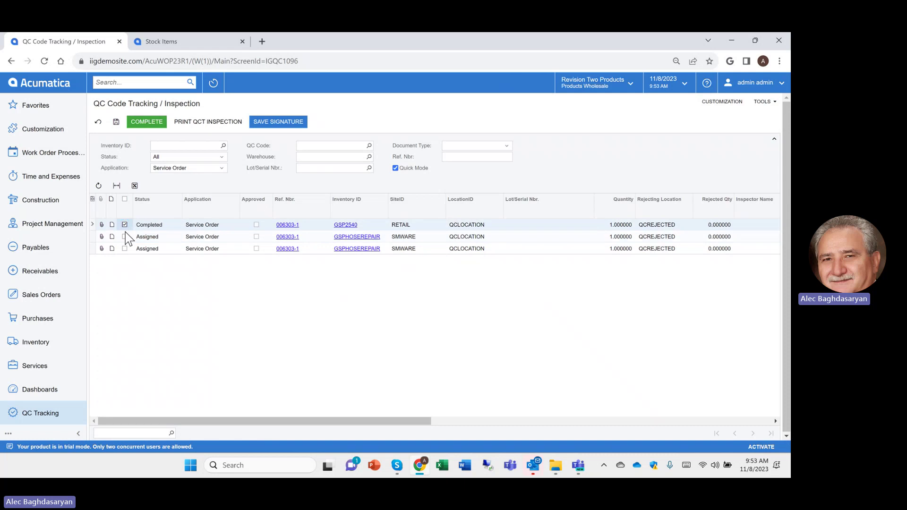
click(125, 236)
click(125, 248)
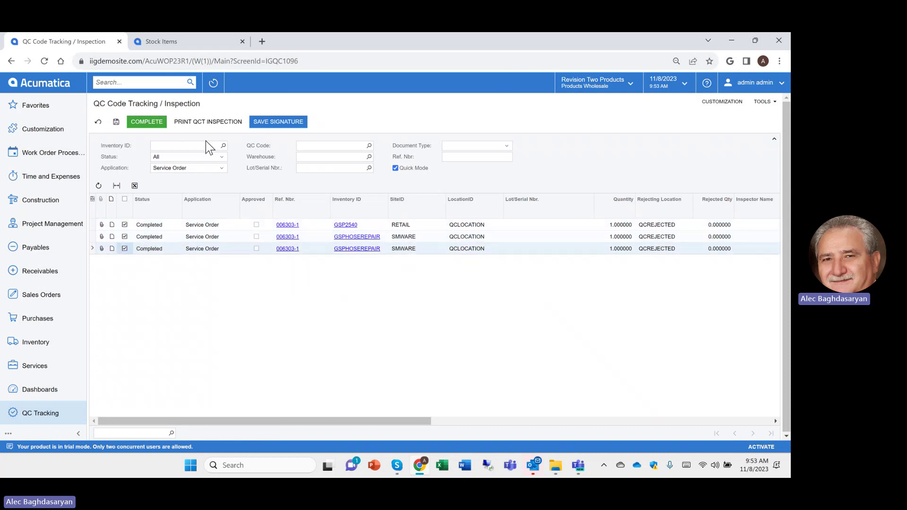
click(254, 124)
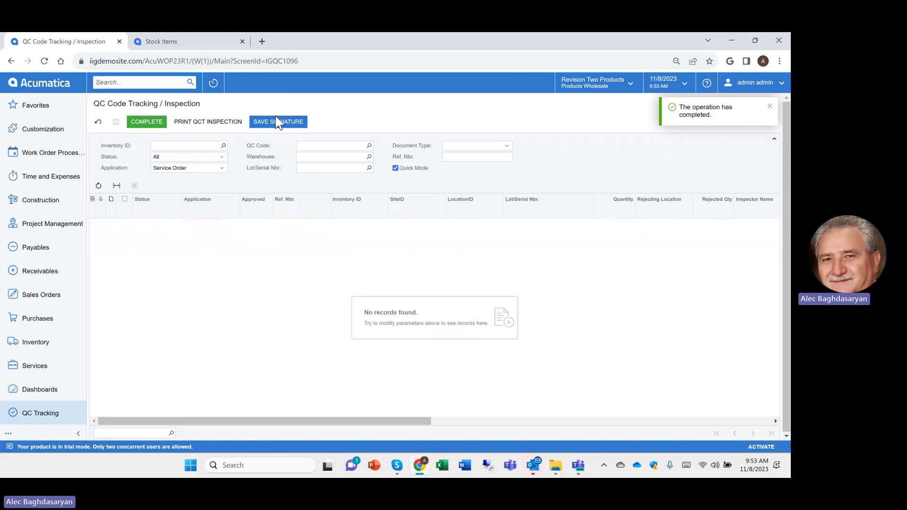
- Check the appointments of the first two service orders in the list
click(71, 371)
click(137, 179)
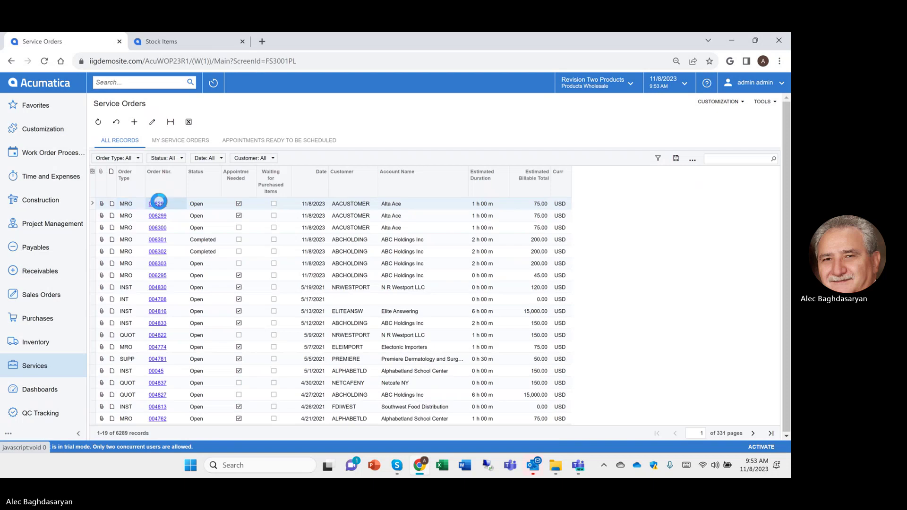
click(159, 204)
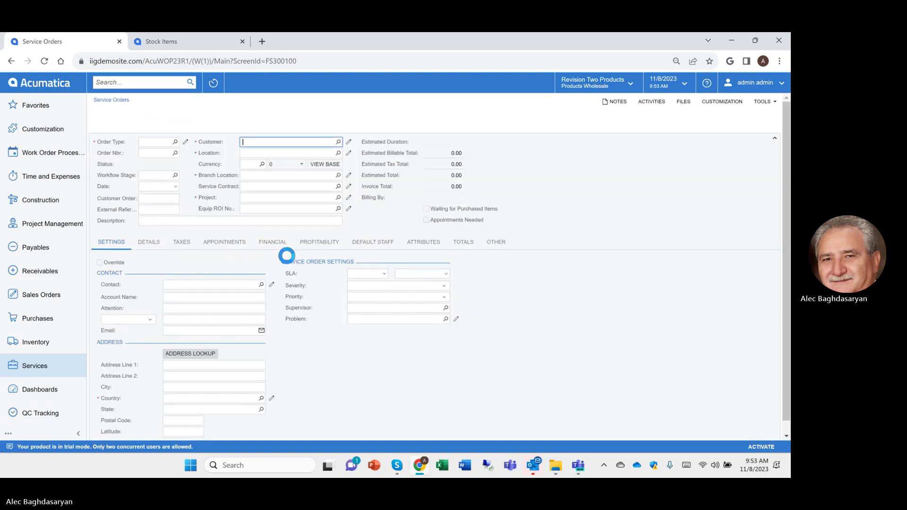
click(226, 243)
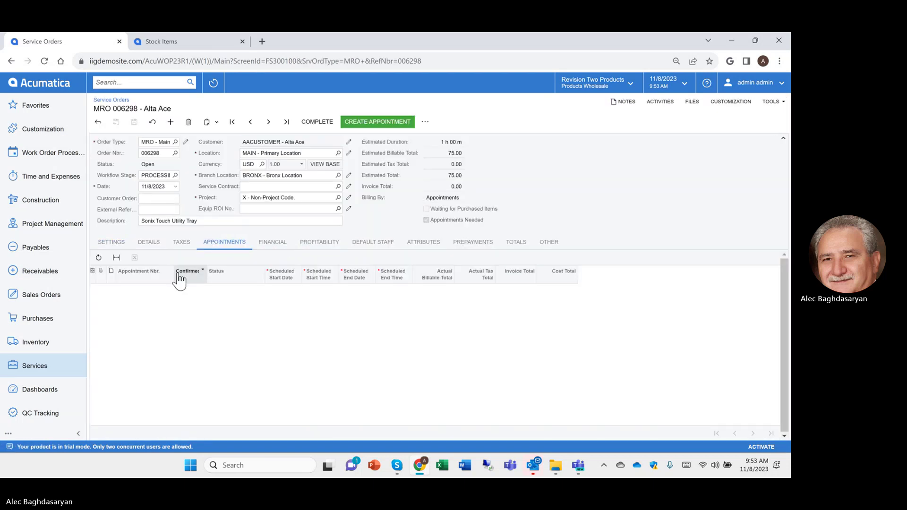
click(115, 247)
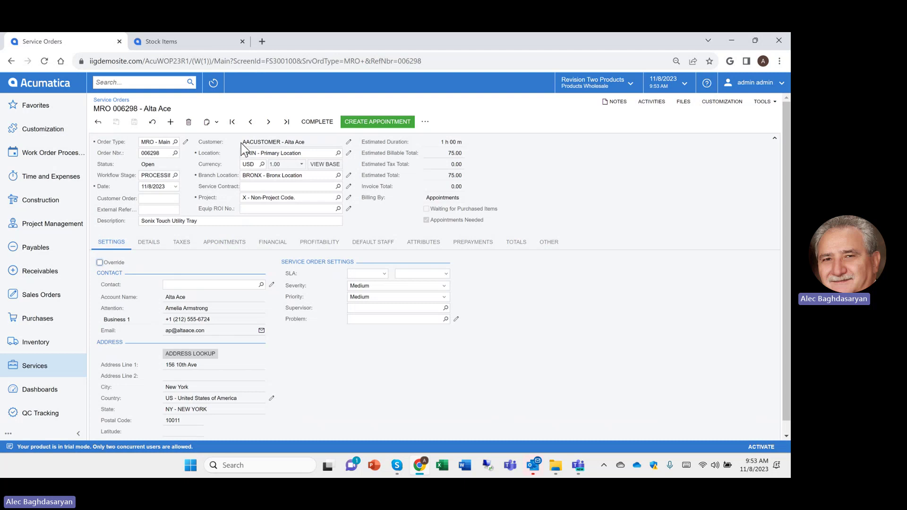
click(268, 122)
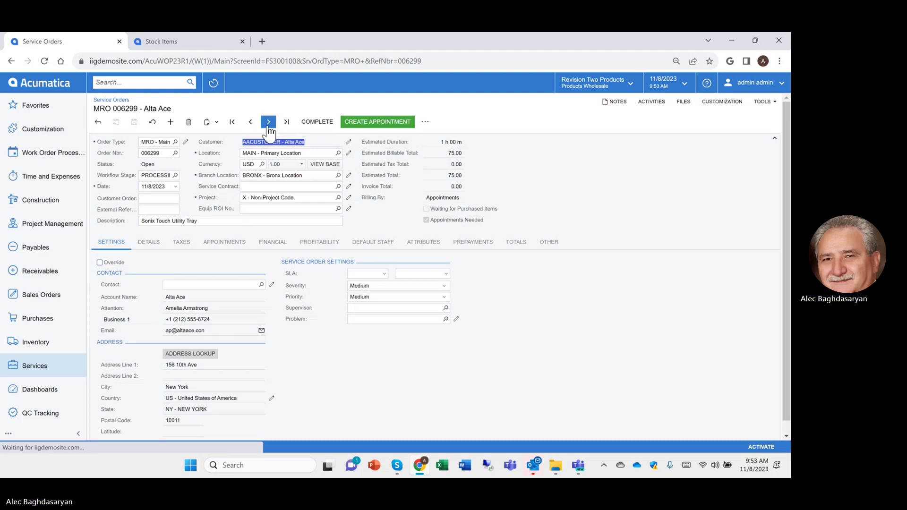
click(214, 246)
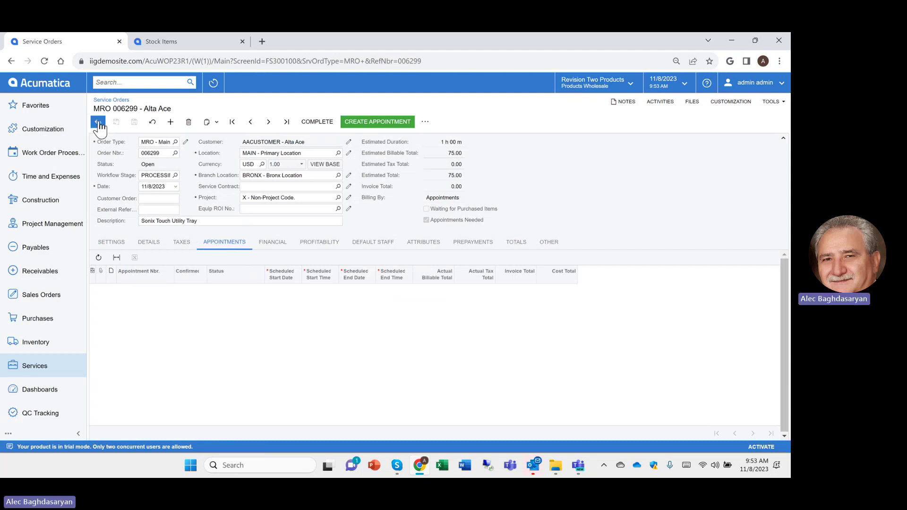
- Open the in-process ABC Holdings appointment, review its detail lines and complete the appointment
click(53, 375)
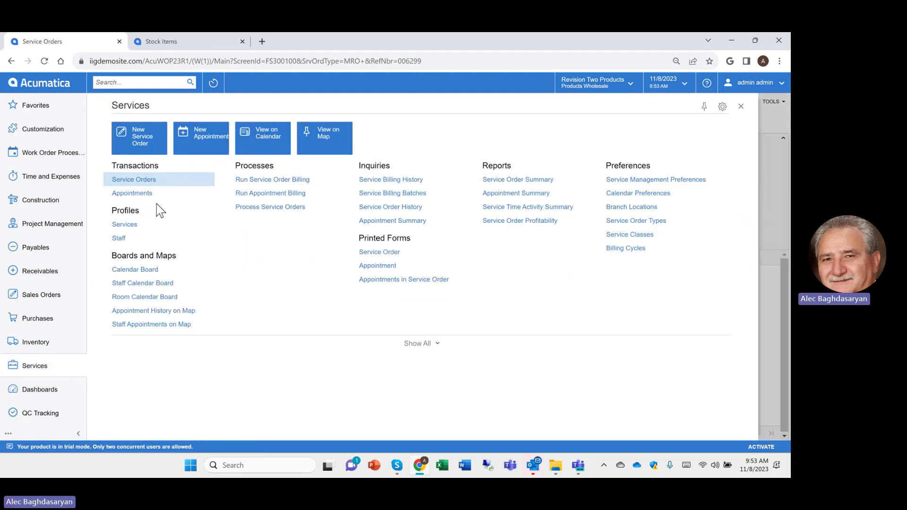
click(152, 194)
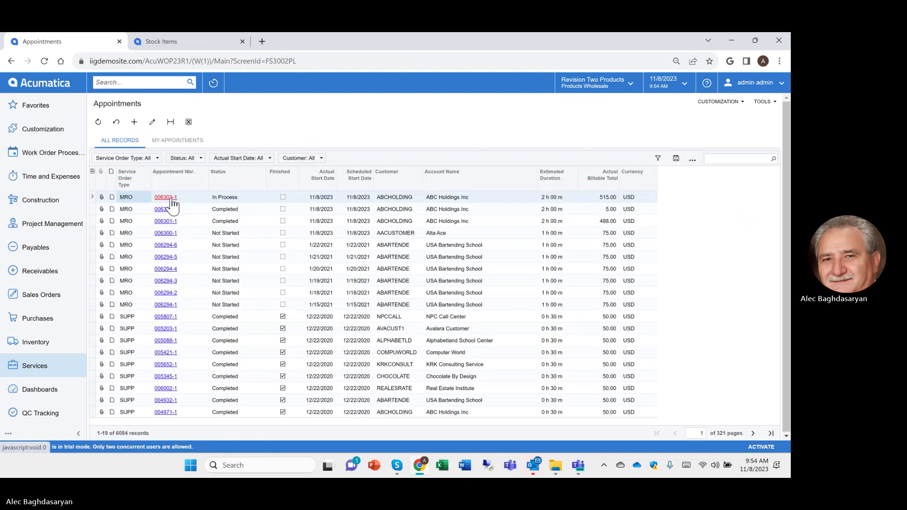
click(167, 198)
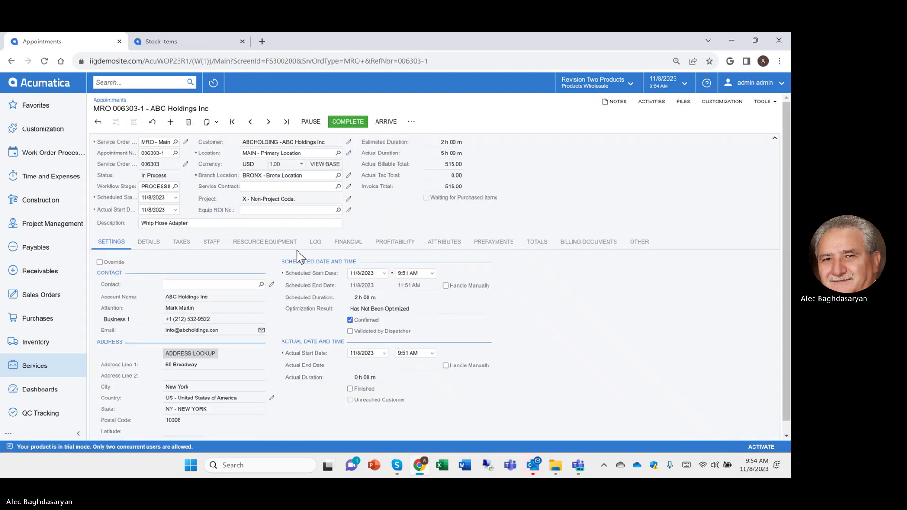
click(147, 241)
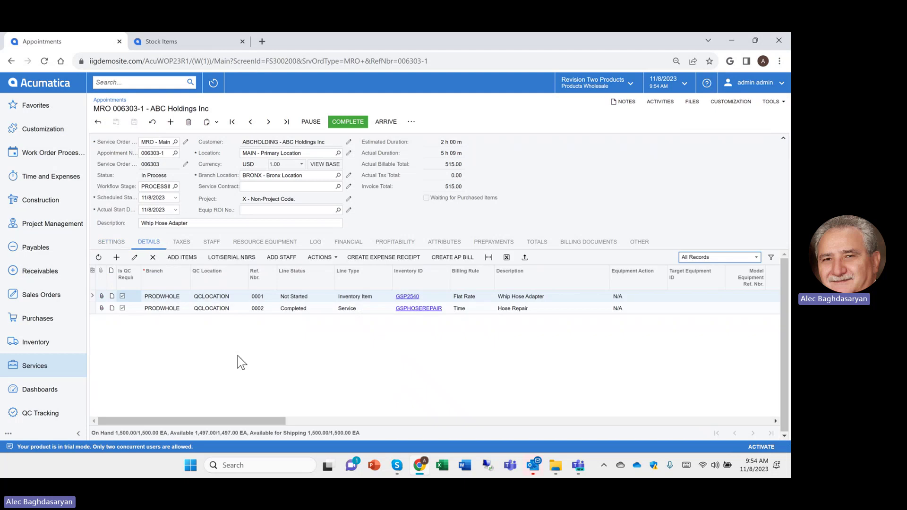
click(356, 126)
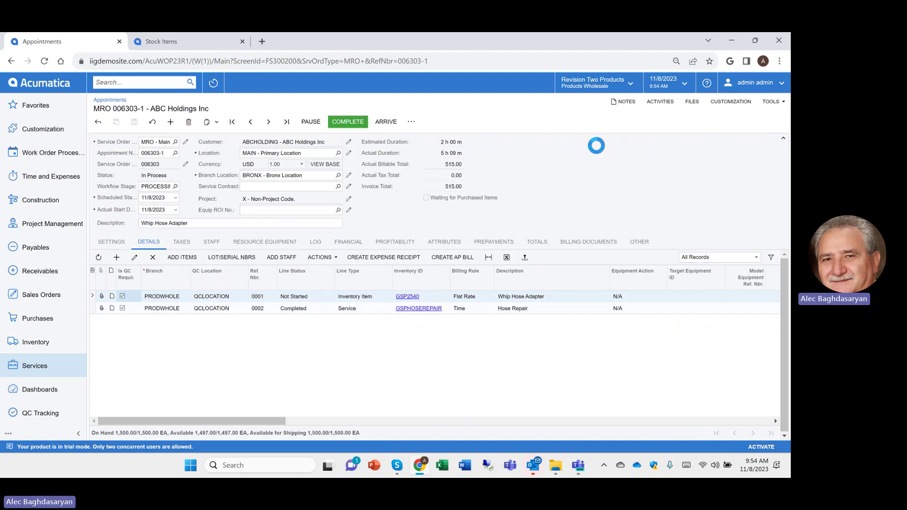